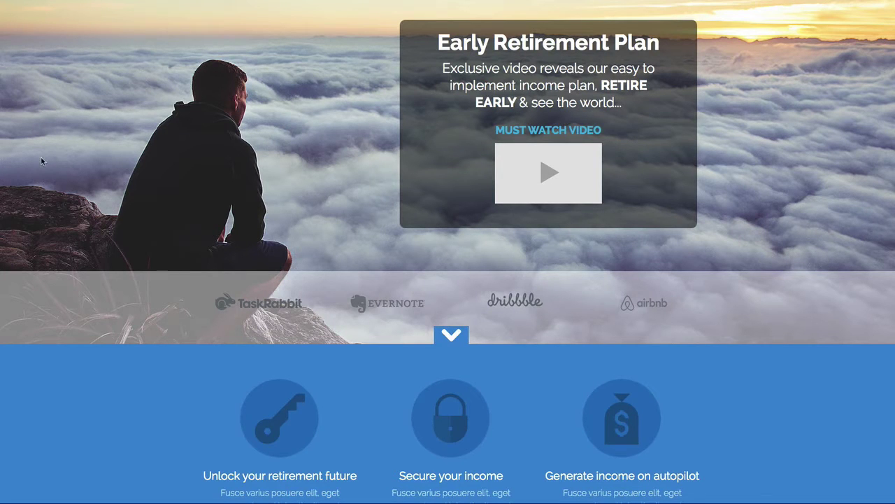
Open the 'MUST WATCH VIDEO' sales video in its lightbox above the Get Started Now button
scroll(42, 162, "down", 1)
scroll(42, 162, "up", 2)
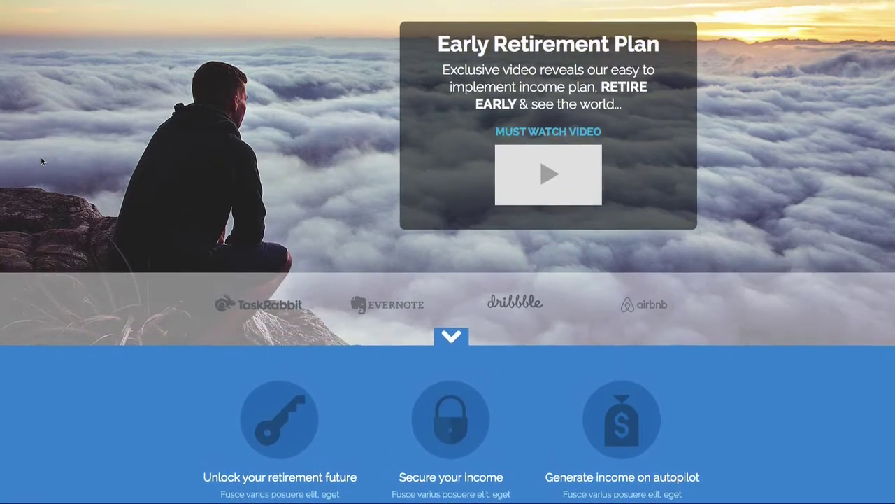
scroll(42, 161, "down", 2)
scroll(42, 162, "up", 2)
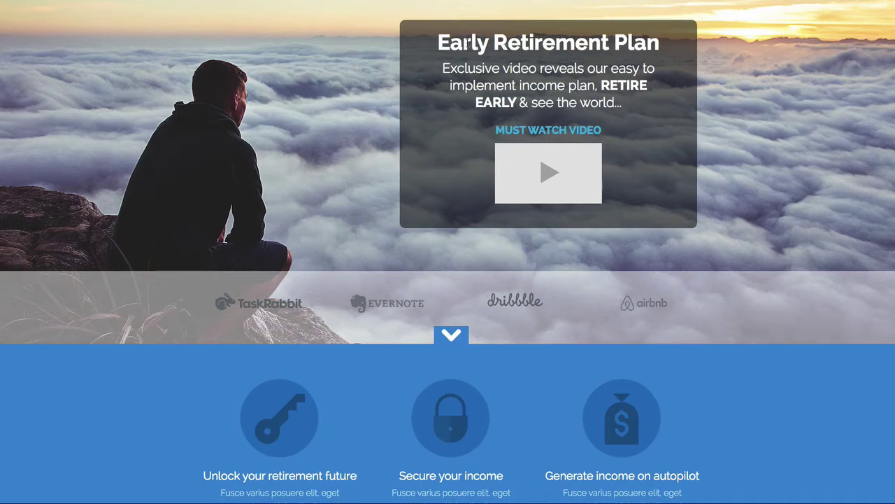
left_click(553, 187)
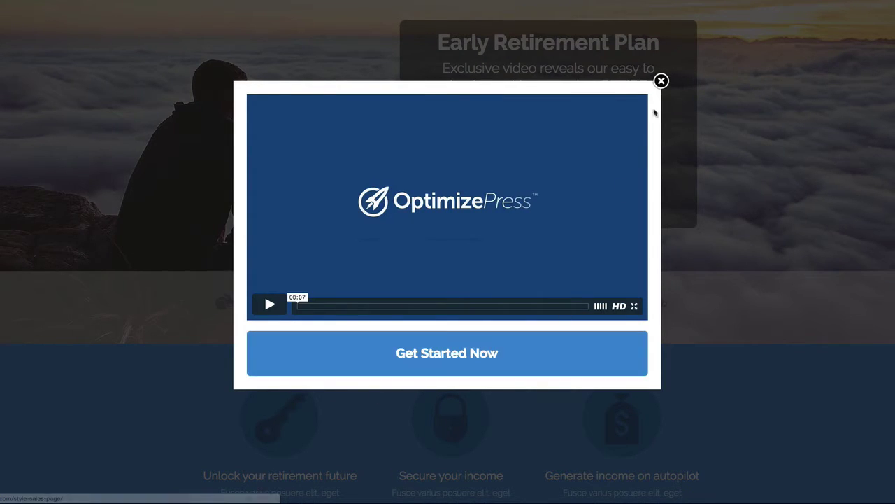
Close the video lightbox and scroll down to the blue 'Unlock your retirement future' benefit row
left_click(662, 81)
scroll(664, 80, "down", 2)
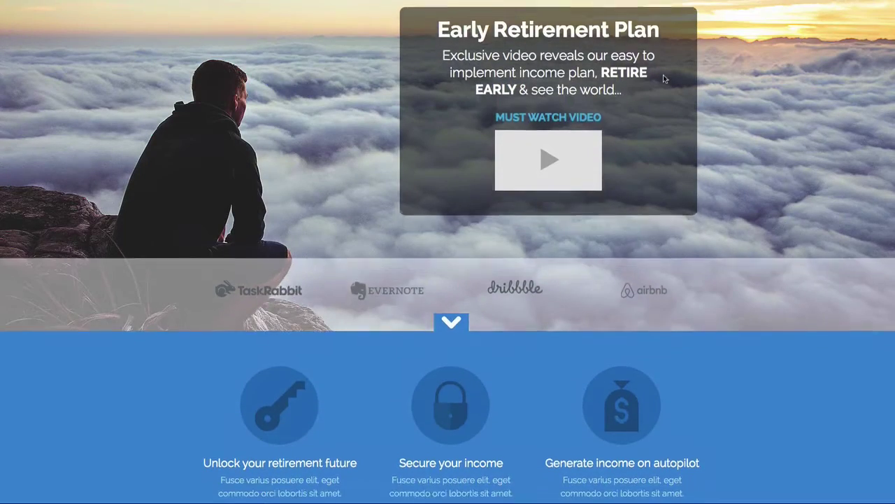
scroll(663, 75, "down", 1)
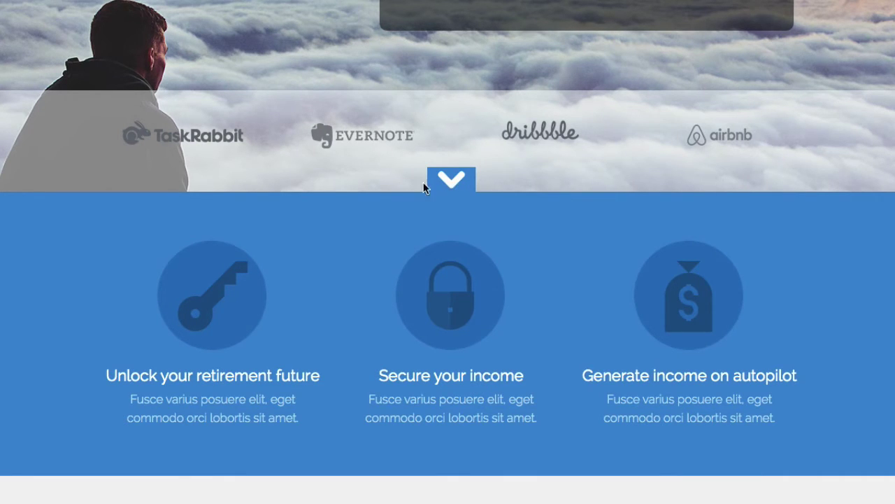
scroll(361, 203, "down", 2)
left_click(361, 203)
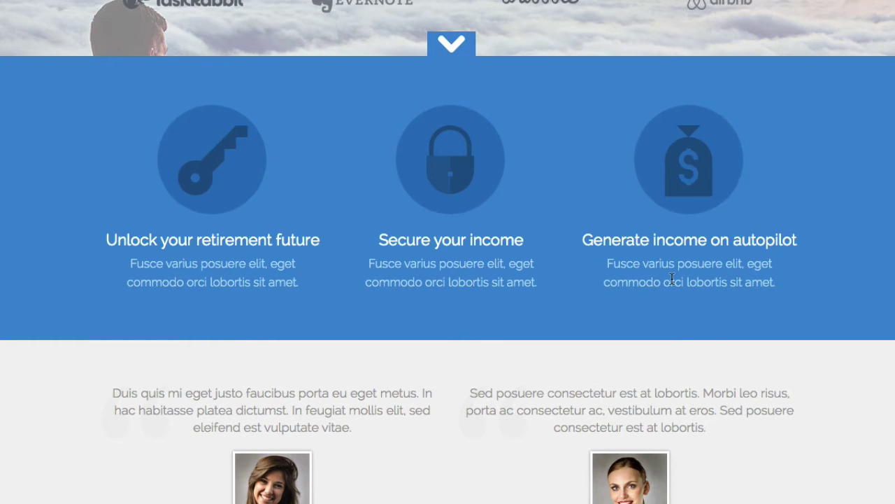
Scroll past the testimonials to the 'What is the Early Retirement Plan?' section and laptop screenshot
scroll(482, 186, "down", 3)
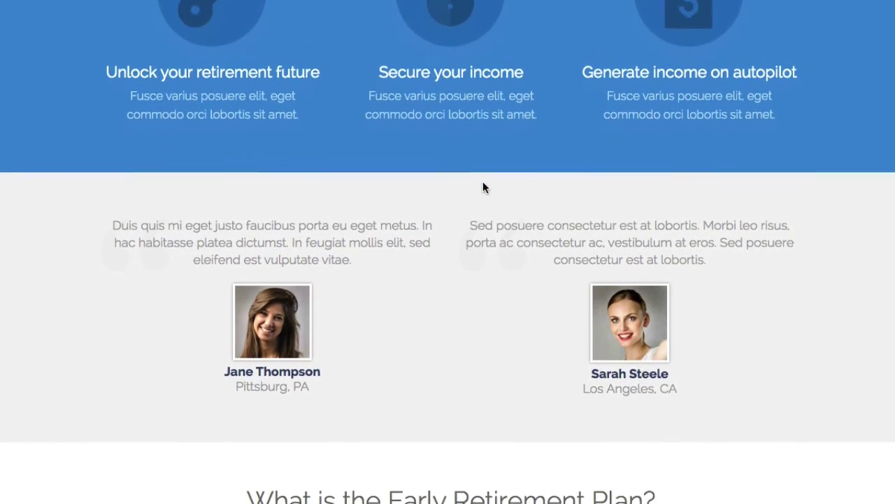
scroll(483, 186, "down", 2)
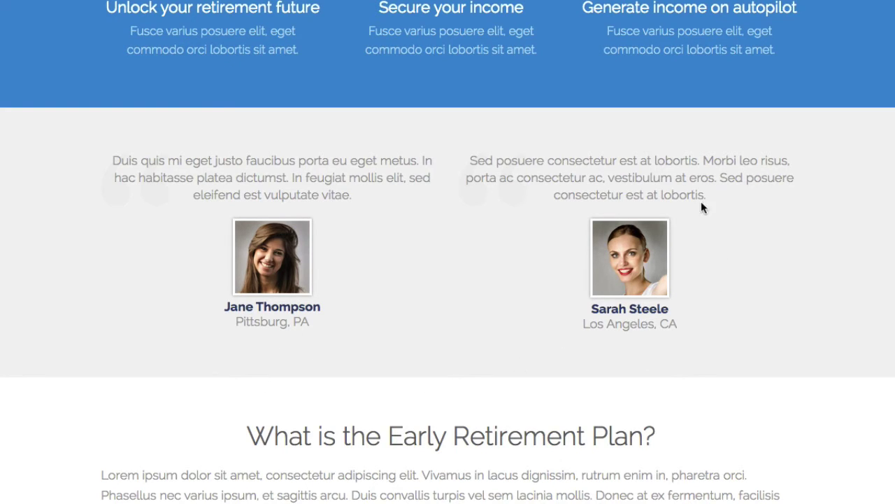
scroll(831, 311, "down", 1)
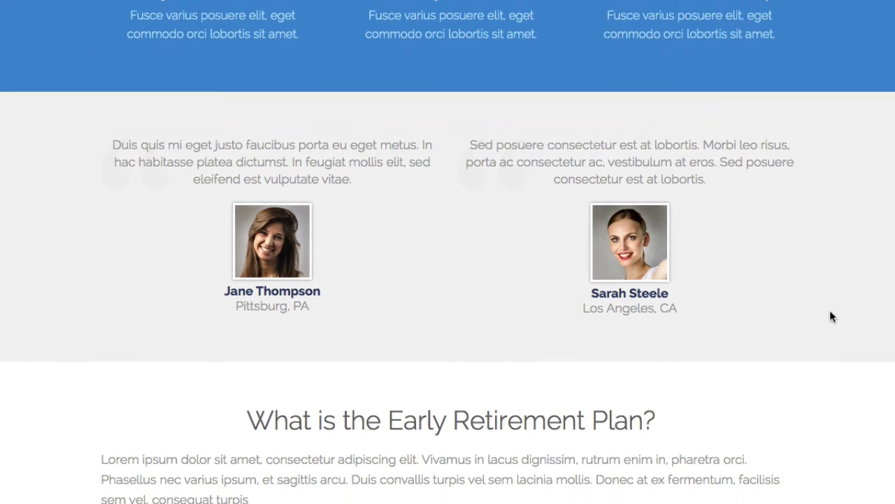
scroll(831, 312, "down", 2)
scroll(831, 312, "down", 3)
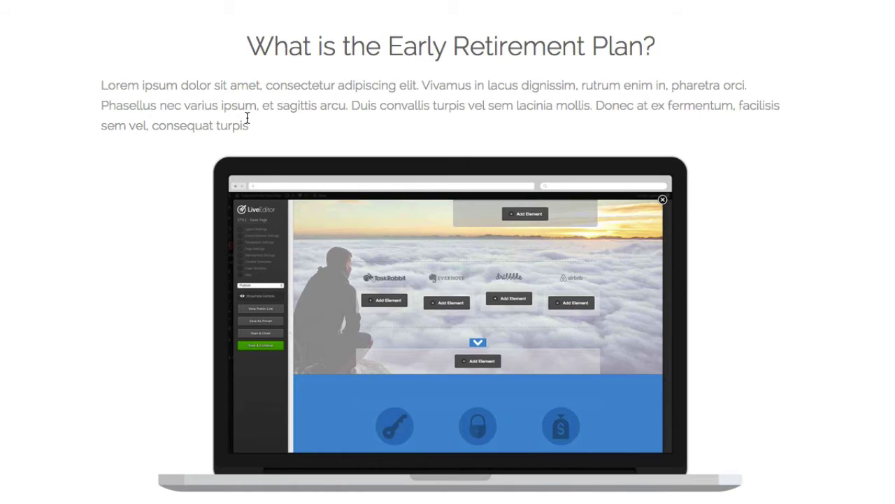
Scroll past the Get Started Now button to the nine-icon grid, Virtual through Personal
mouse_move(321, 269)
scroll(447, 262, "down", 1)
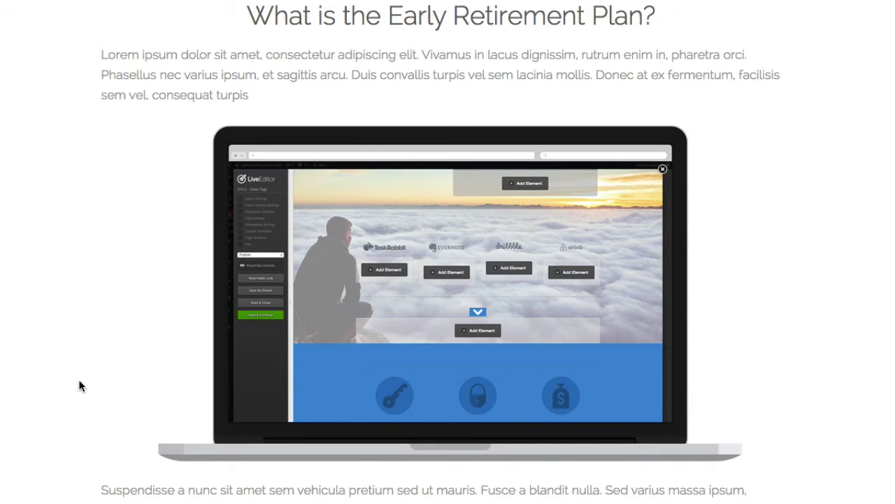
scroll(80, 384, "down", 5)
scroll(80, 384, "down", 3)
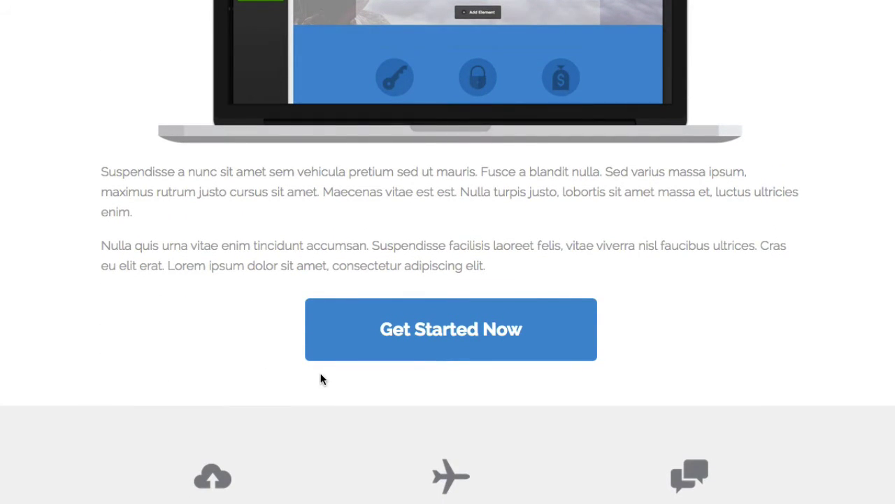
scroll(321, 376, "down", 4)
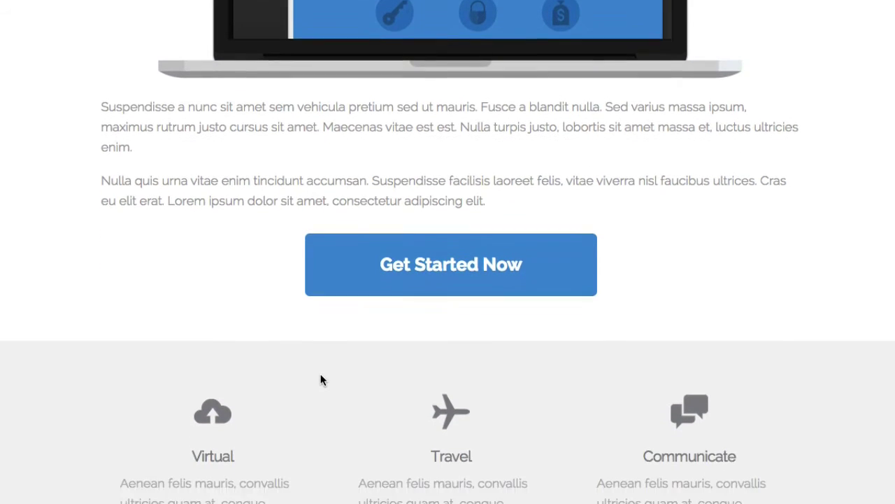
scroll(321, 379, "down", 3)
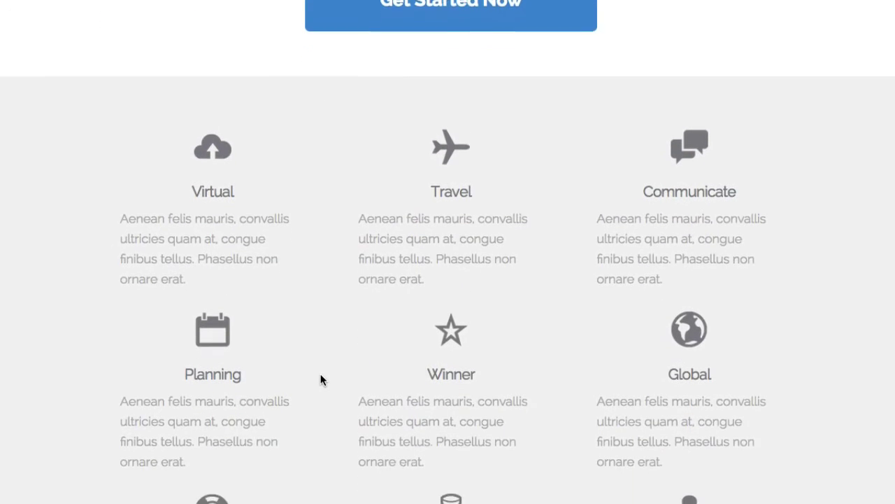
scroll(321, 378, "down", 2)
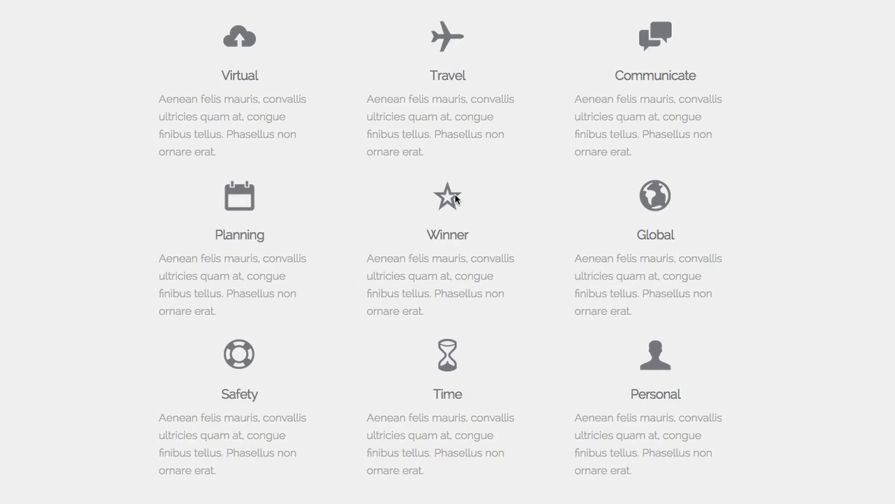
Scroll through the three Scenario blocks to the final Get Started Now call-to-action and client statistics
scroll(455, 196, "down", 1)
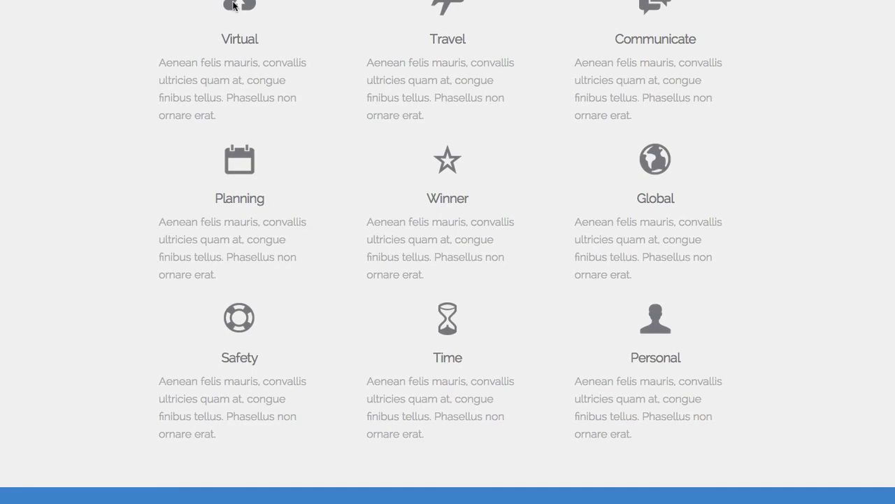
scroll(86, 138, "down", 3)
scroll(87, 138, "down", 6)
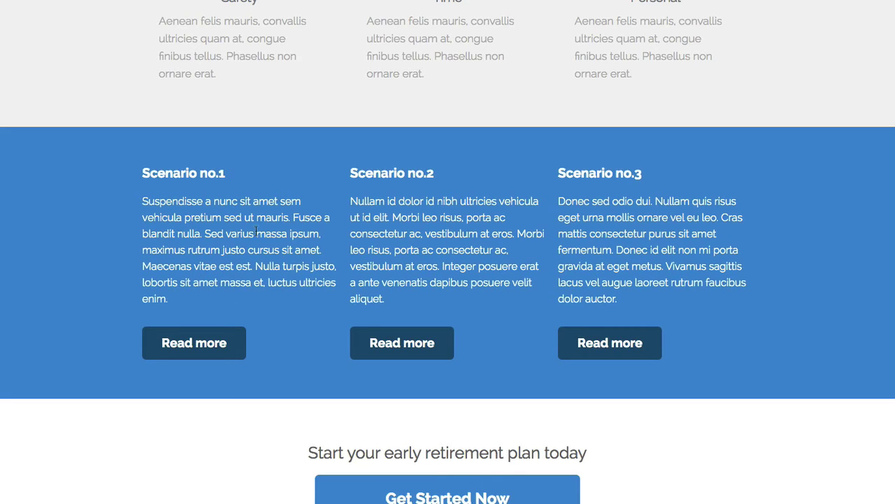
scroll(31, 367, "down", 3)
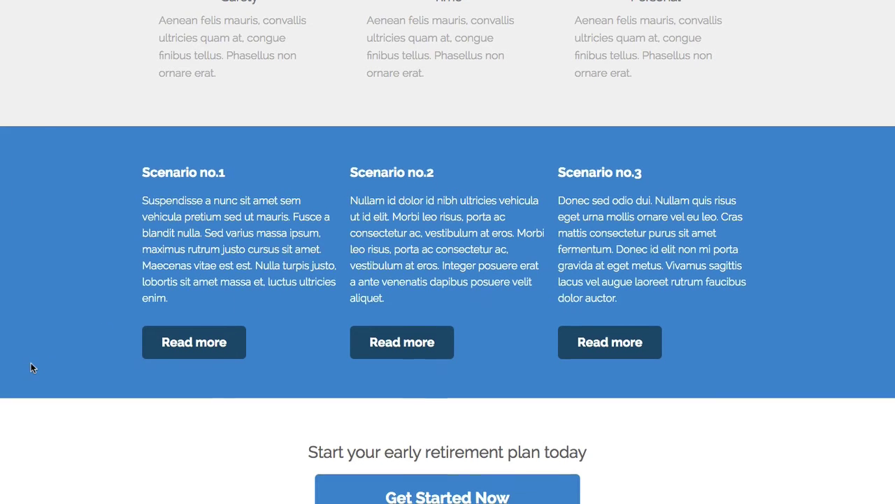
scroll(31, 367, "down", 1)
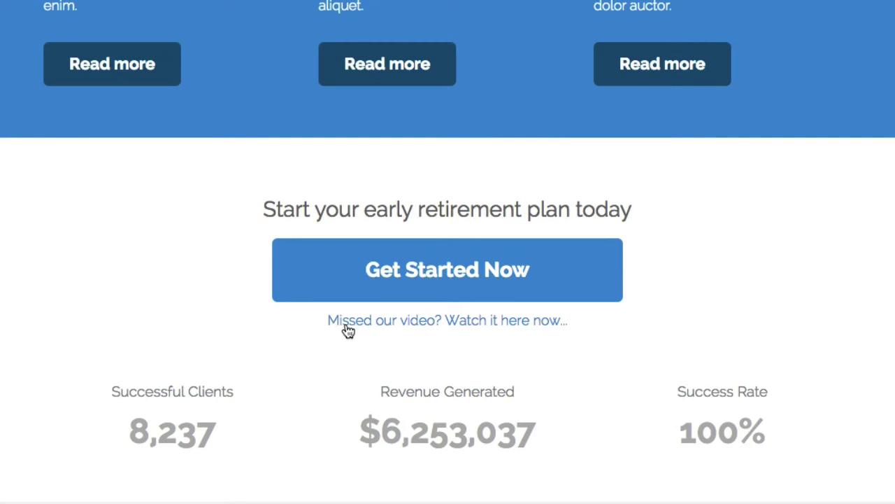
Play the video from the missed-video link, then close its lightbox to return to editing
left_click(437, 341)
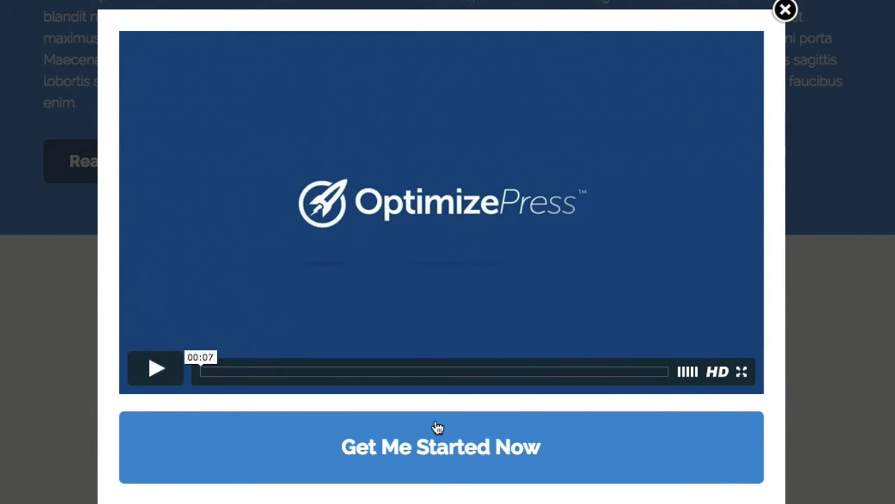
left_click(785, 11)
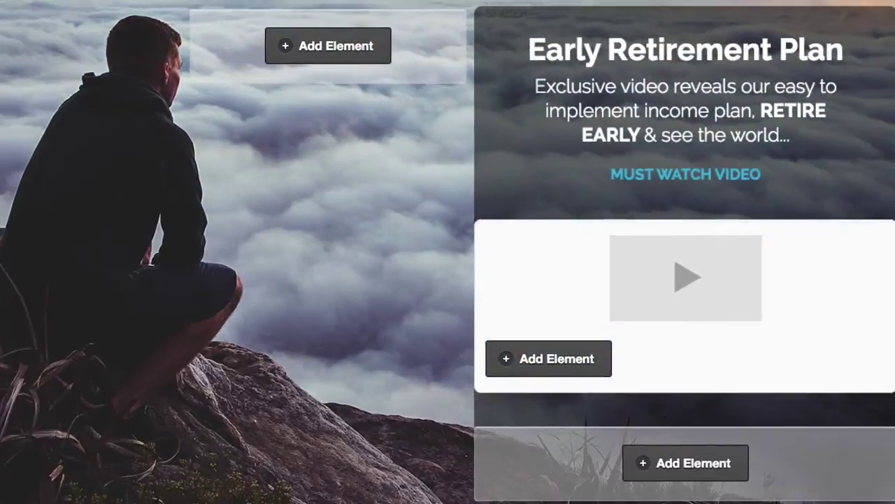
Open the OverlayOptimizer settings for the 'Missed our video? Watch it here now...' link
scroll(416, 188, "down", 10)
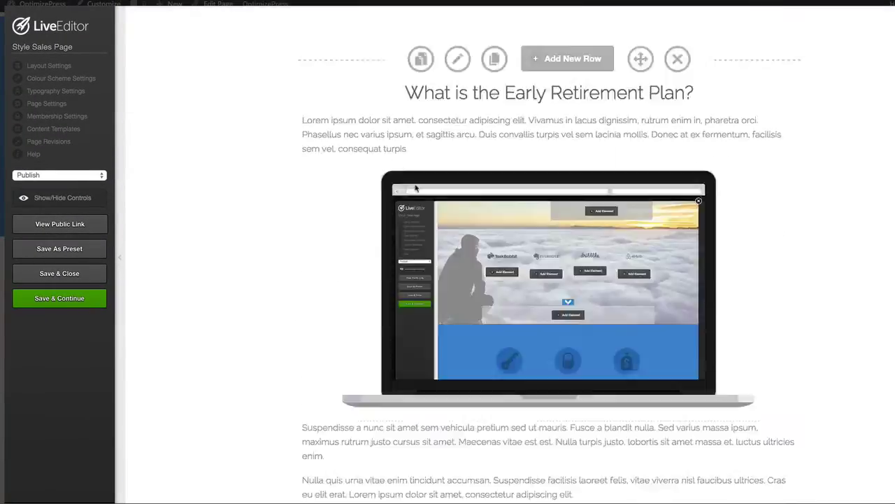
scroll(416, 187, "down", 20)
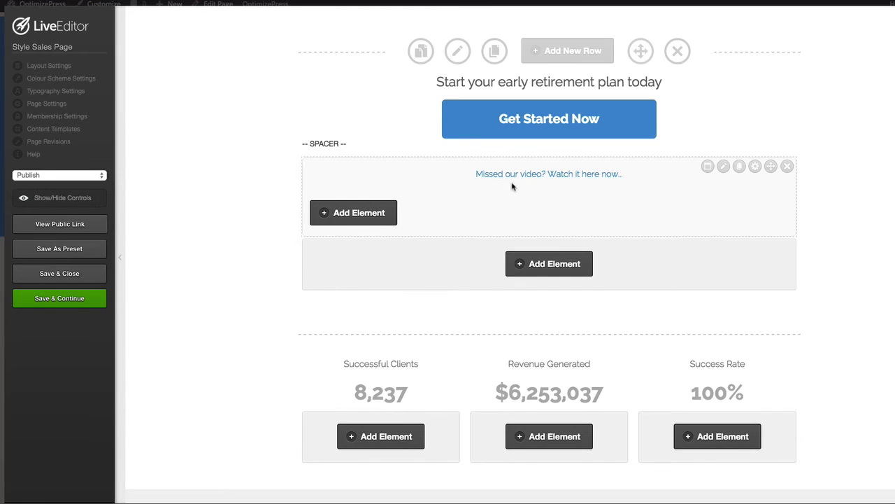
left_click(708, 166)
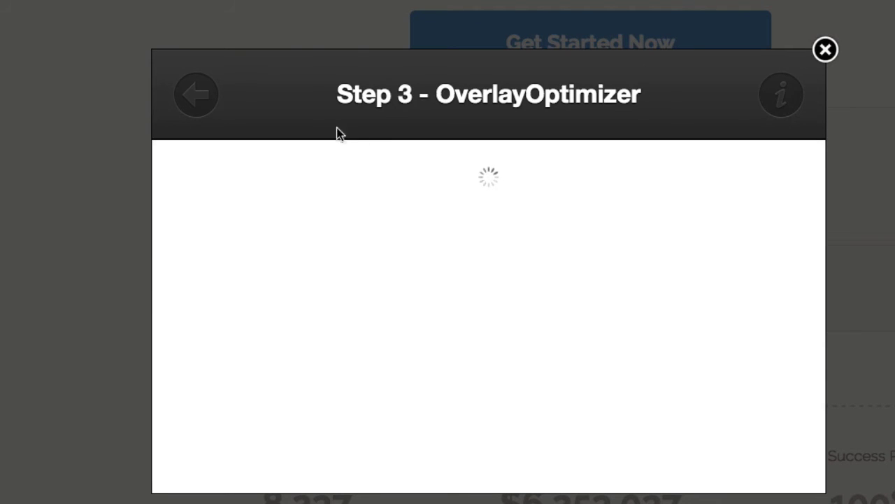
Go back to the OverlayOptimizer style choices, then close the OverlayOptimizer window
left_click(209, 103)
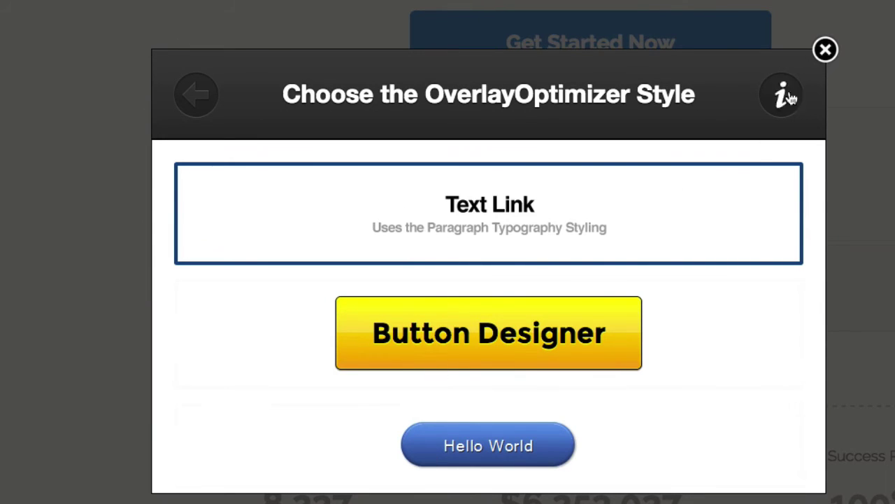
left_click(824, 50)
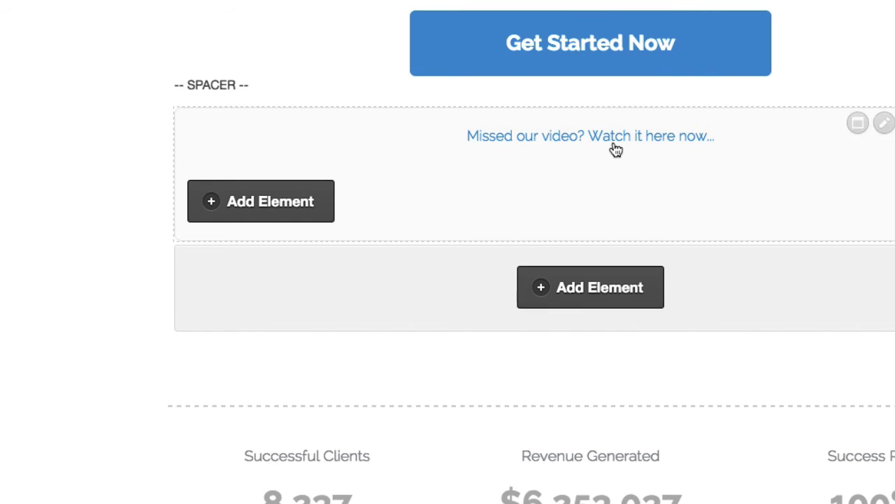
scroll(327, 329, "down", 2)
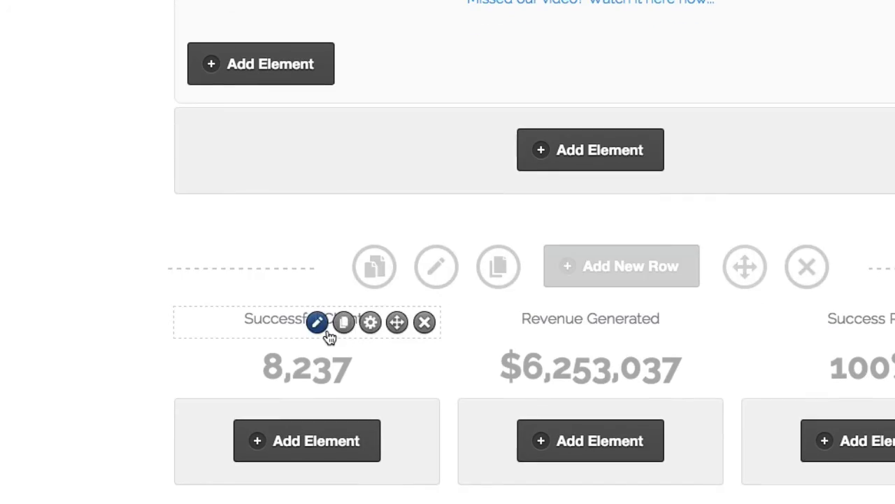
scroll(328, 335, "up", 5)
scroll(322, 332, "up", 10)
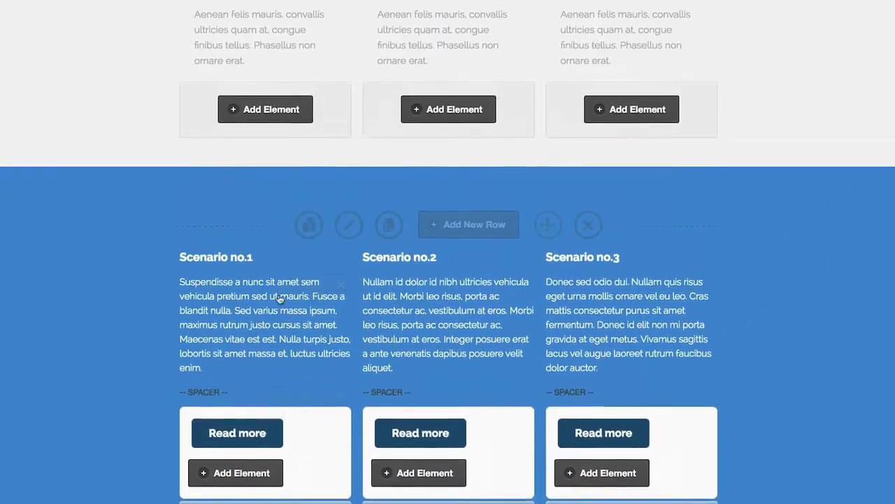
scroll(279, 299, "up", 15)
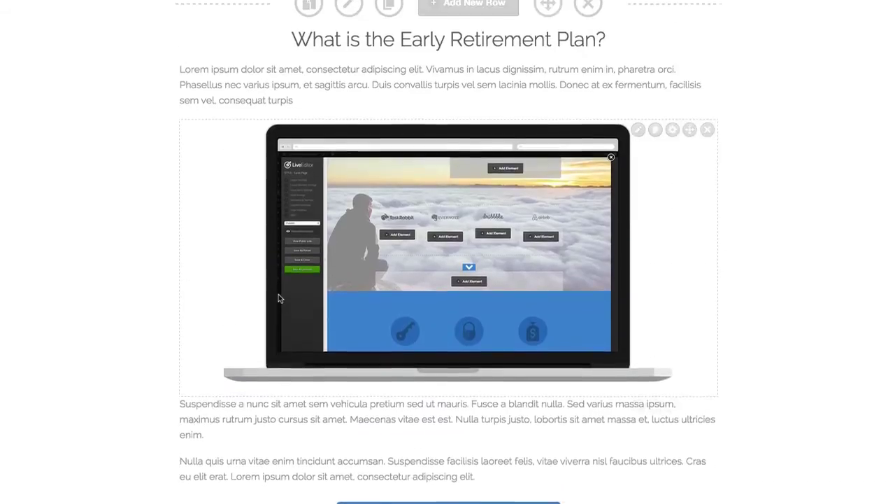
scroll(278, 298, "up", 9)
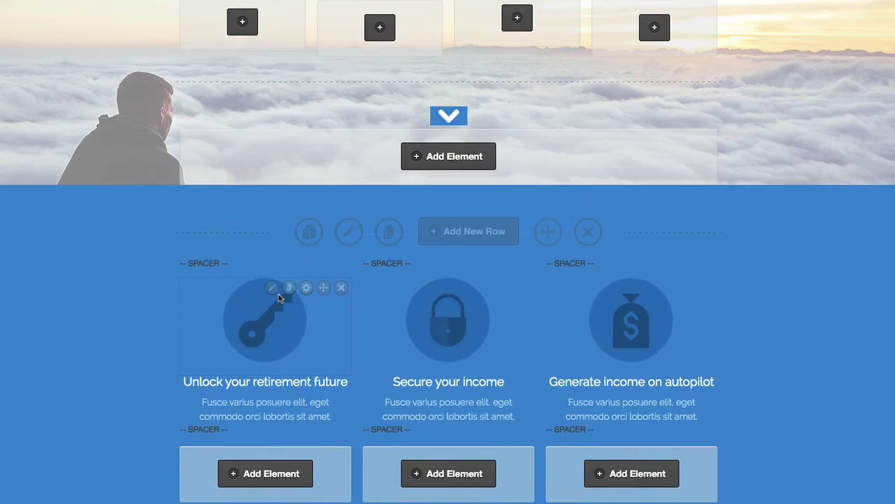
scroll(442, 139, "up", 1)
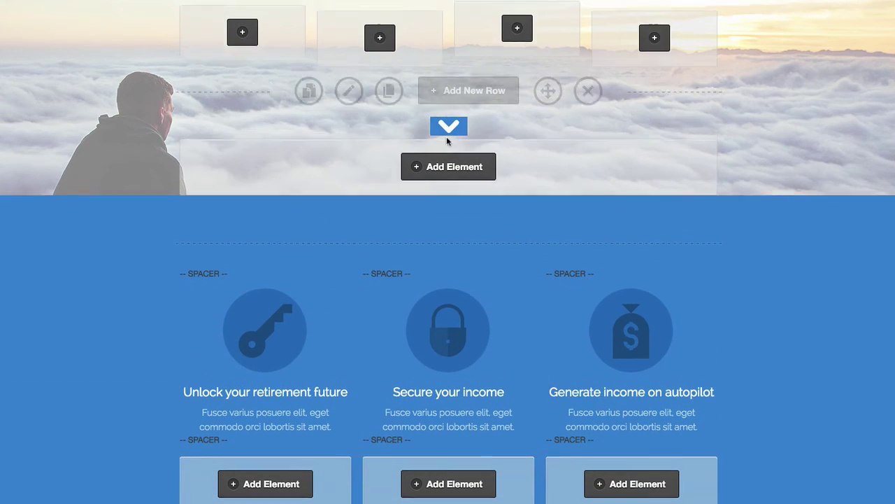
left_click(352, 124)
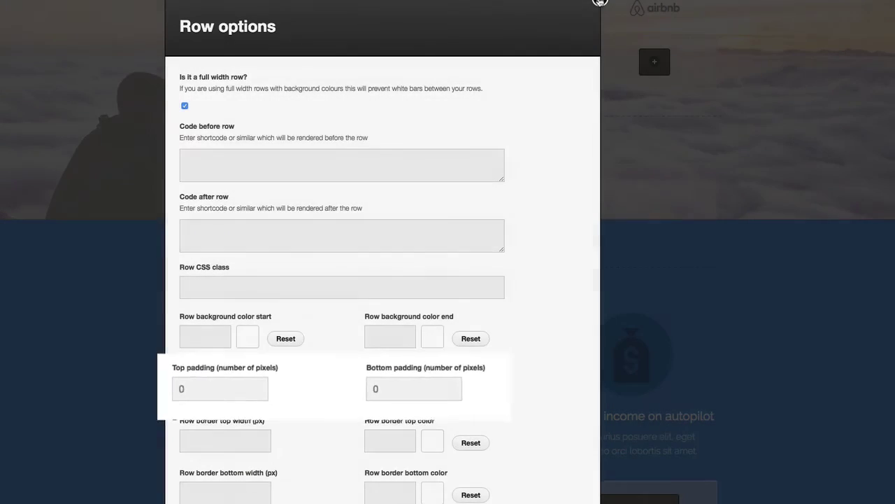
left_click(599, 3)
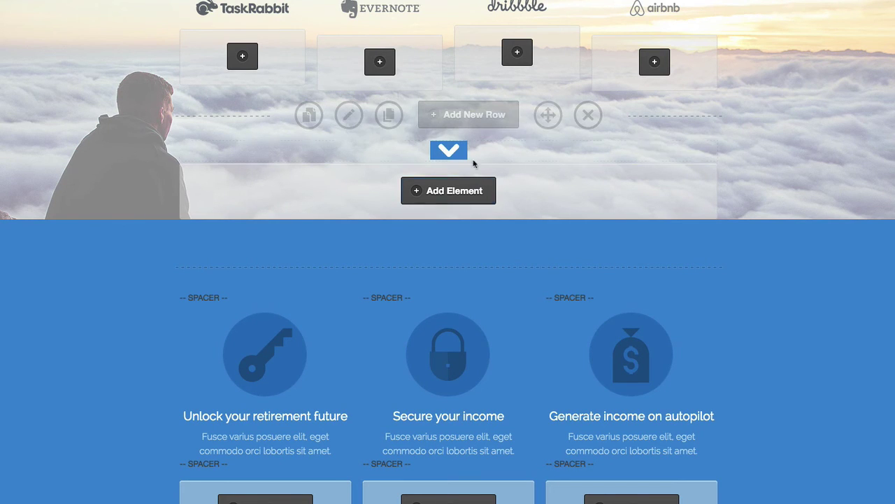
Leave LiveEditor and confirm Chrome's leave-page prompt to view the live page
mouse_move(650, 309)
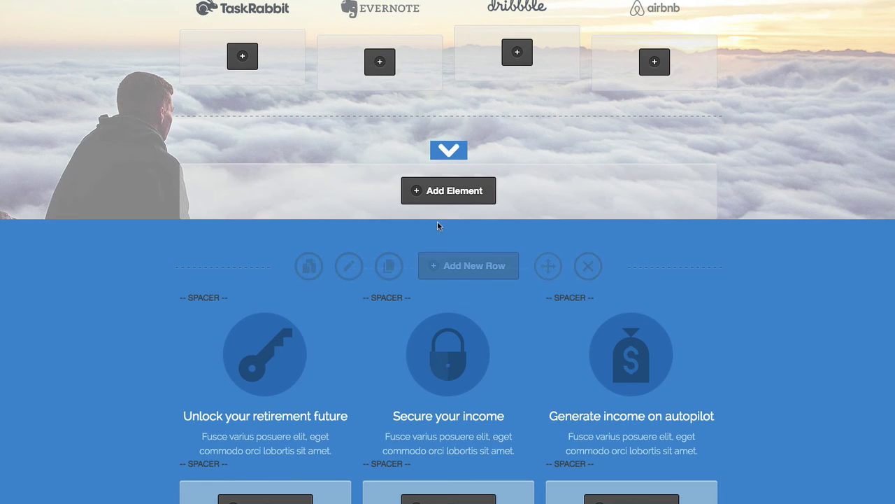
mouse_move(507, 308)
scroll(742, 322, "down", 5)
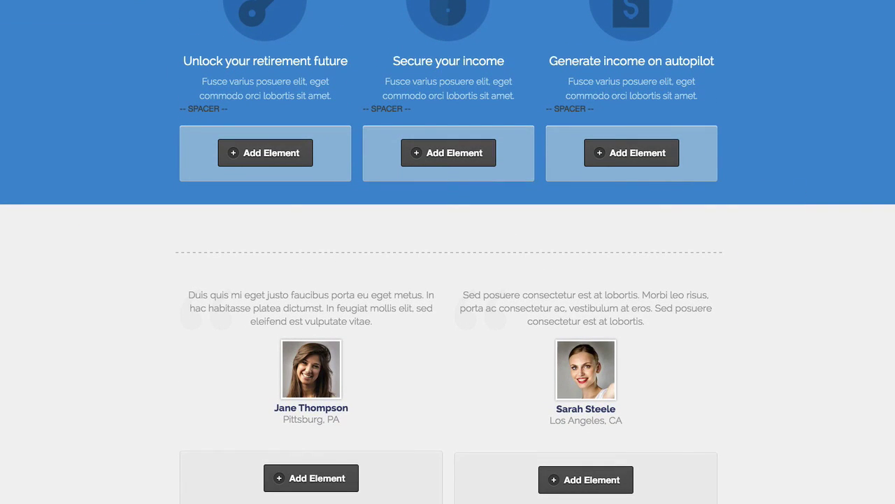
key("super+r")
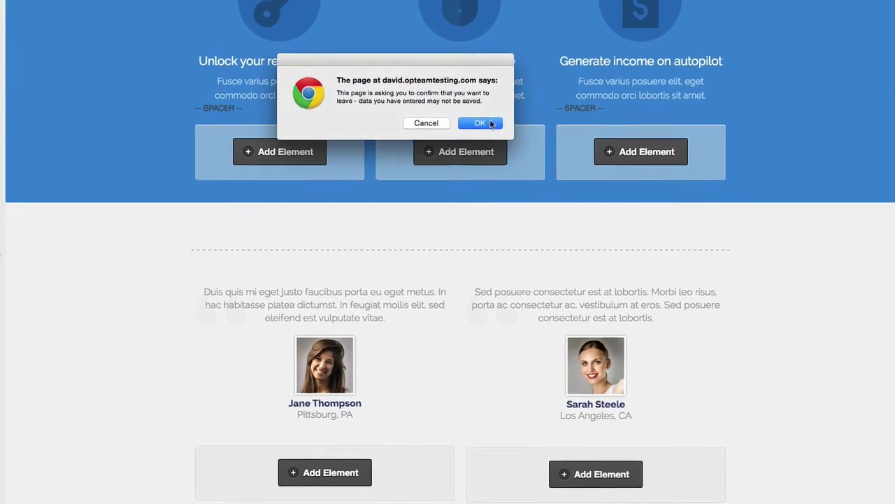
key("Return")
Scroll the live page up to the benefit row and testimonials without editing slots
scroll(240, 249, "up", 3)
scroll(240, 250, "up", 15)
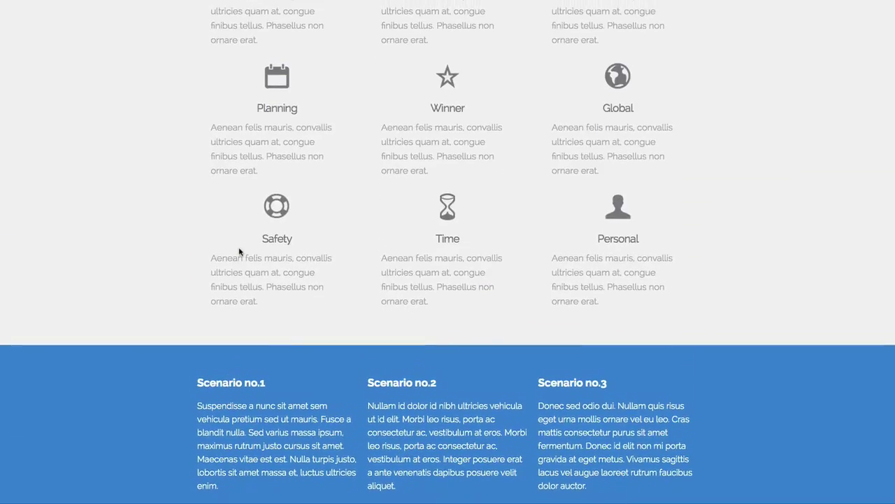
scroll(240, 251, "up", 7)
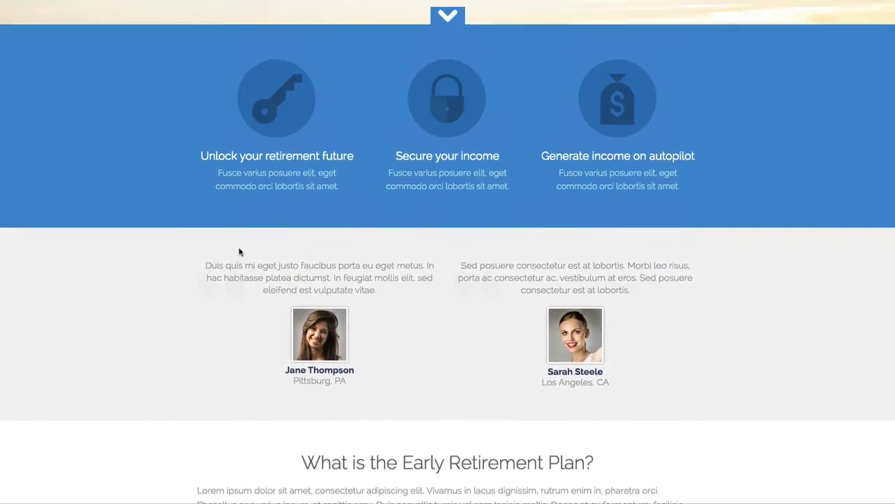